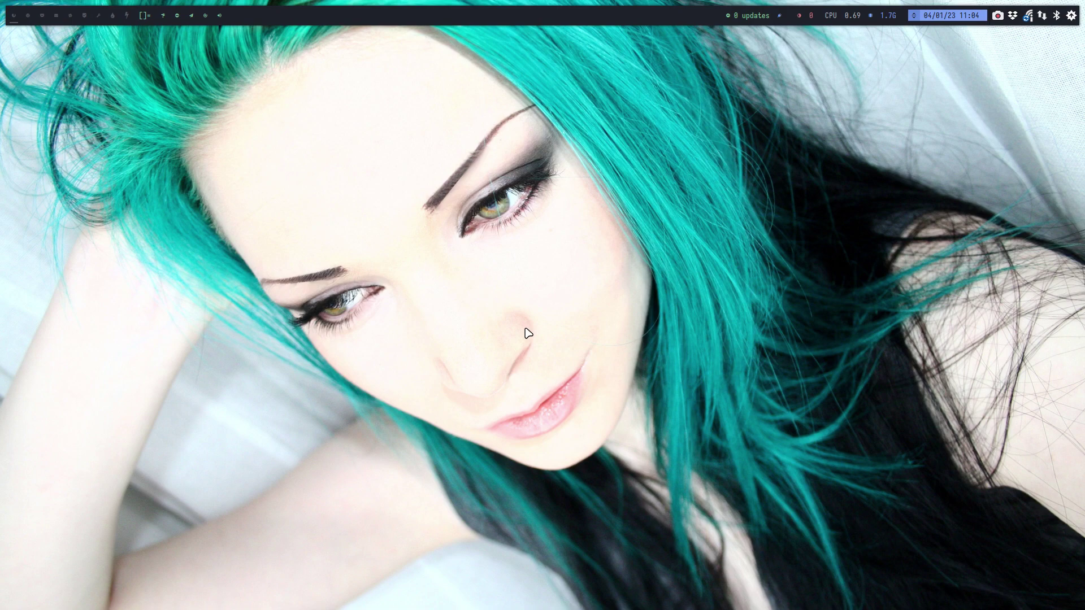
Open a new terminal, highlight 'zsh' on the neofetch Shell line, then clear the highlight
key(super+Return)
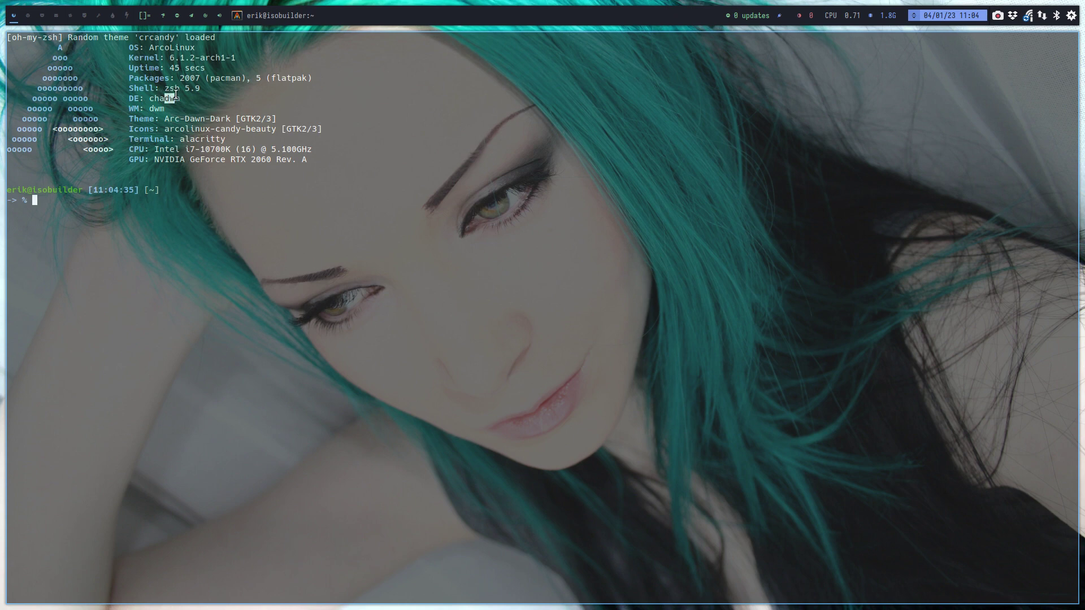
drag(168, 90, 175, 90)
drag(166, 89, 176, 88)
click(222, 216)
text(tobas)
text(h)
Run the tobash alias with the sudo password, then the tofish and tozsh aliases
key(Return)
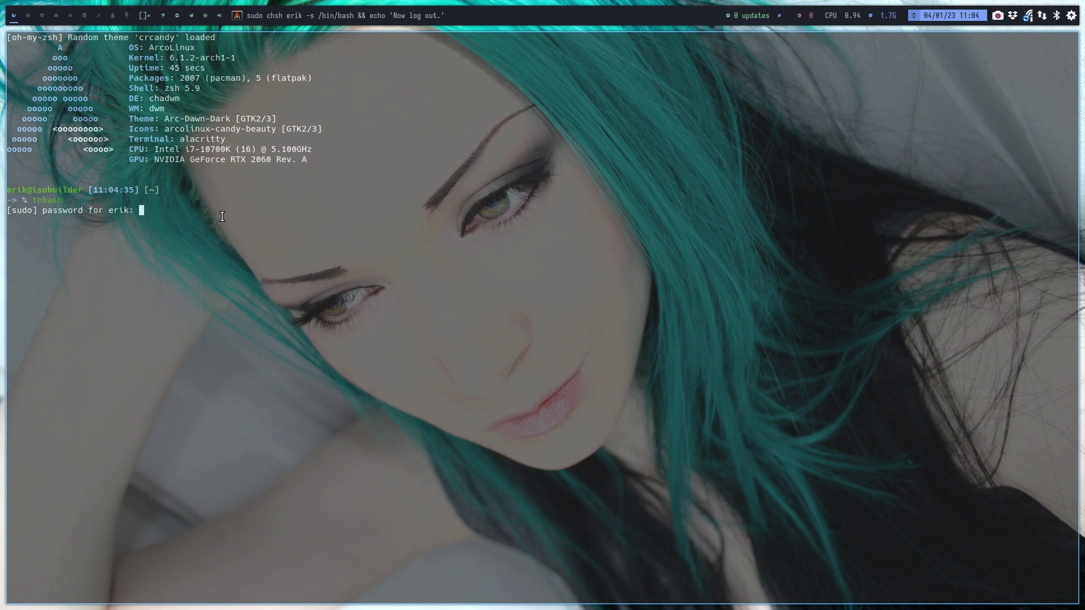
key(Return)
text(tofish)
key(Return)
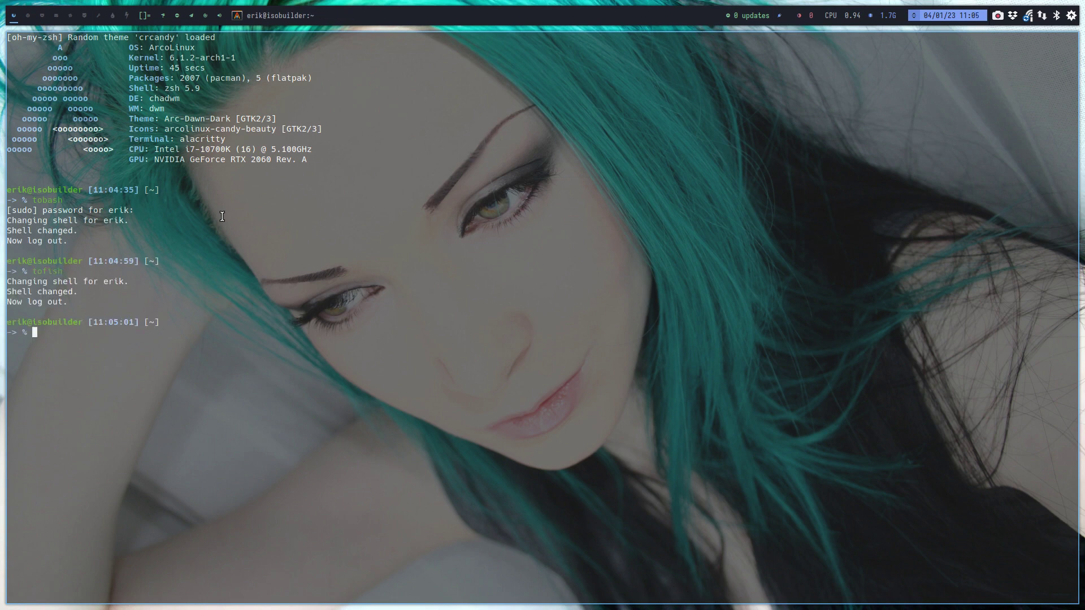
text(tozsh)
key(Return)
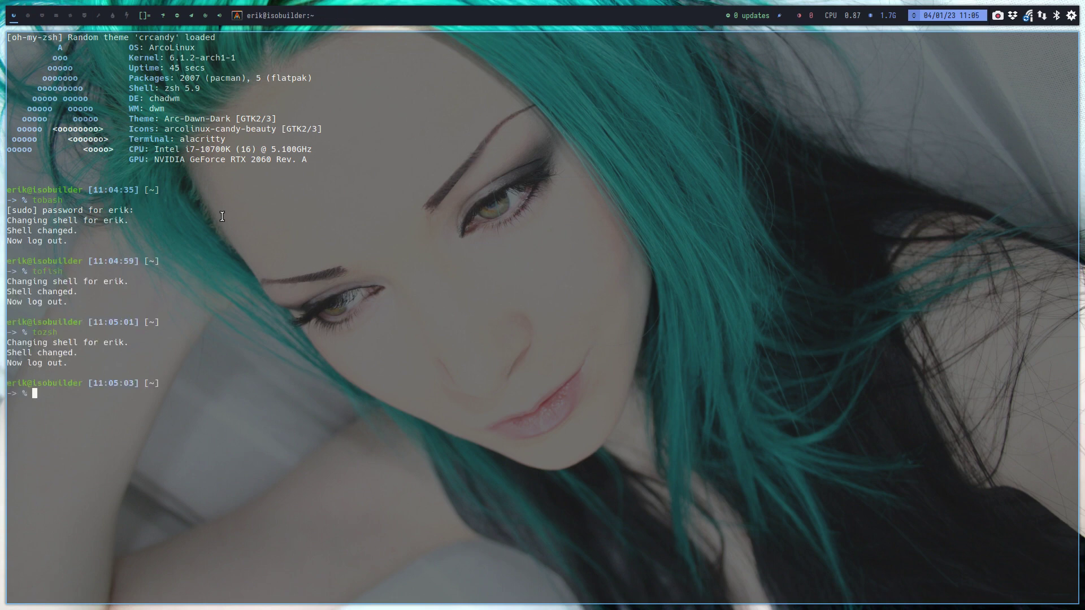